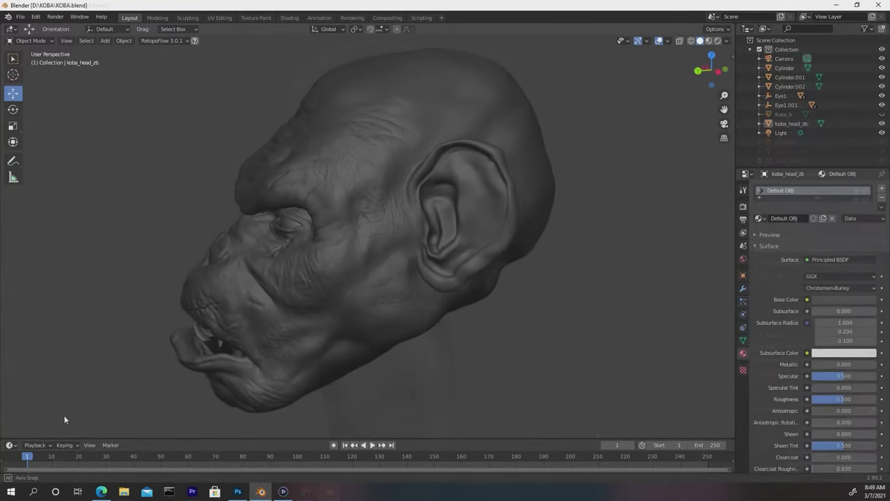
Orbit the boy, ape, bald and Thanos head models, then sculpt two mirrored eye-like bumps on the sphere.
middle_drag(64, 415, 204, 415)
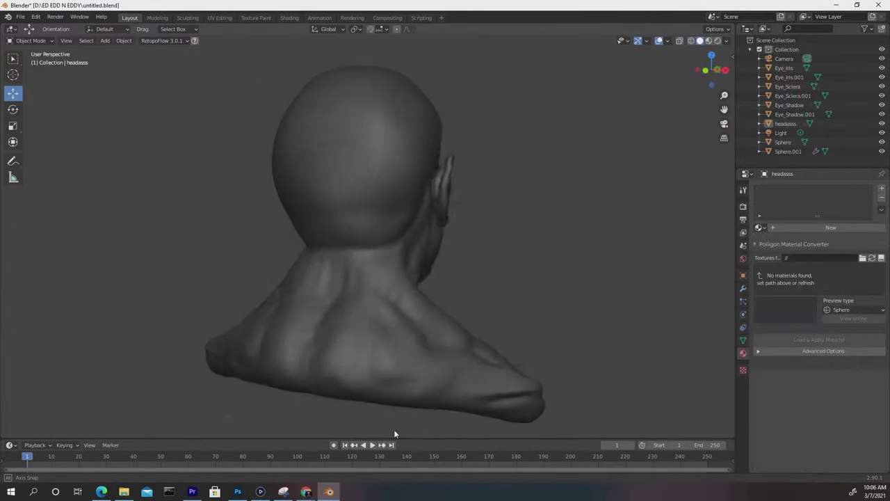
middle_drag(394, 431, 169, 431)
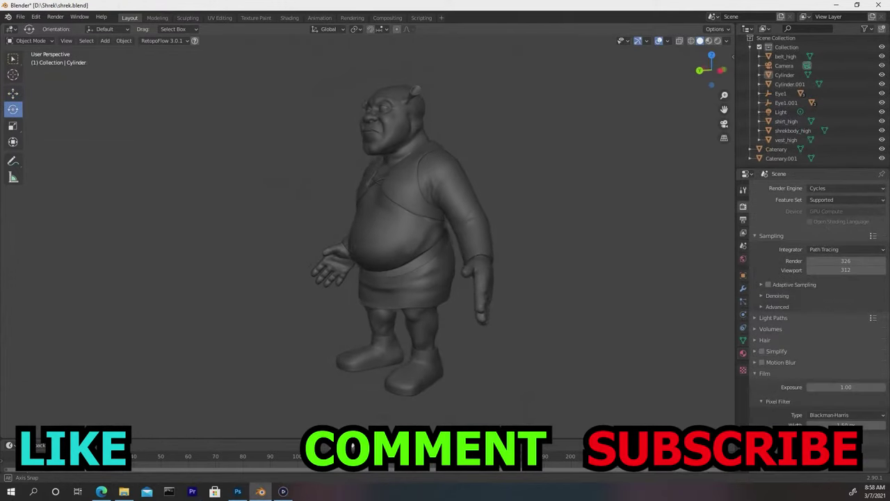
middle_drag(111, 431, 303, 432)
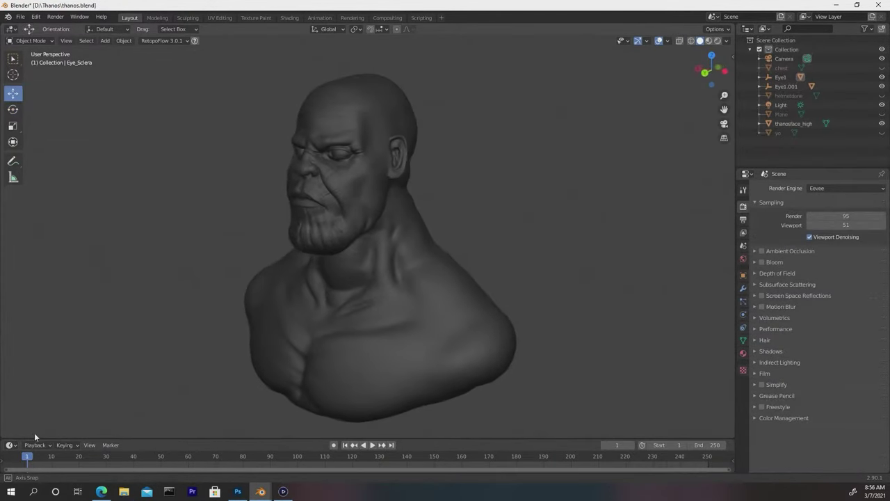
middle_drag(34, 433, 119, 433)
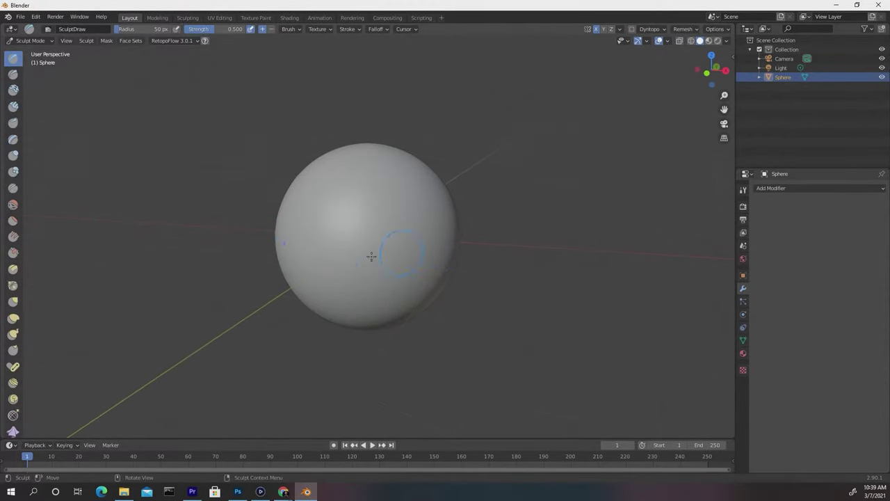
mouse_move(332, 278)
mouse_down()
mouse_move(352, 280)
mouse_move(403, 259)
mouse_move(416, 240)
mouse_up()
mouse_move(389, 188)
mouse_down()
mouse_move(370, 201)
mouse_move(383, 182)
mouse_move(374, 186)
mouse_move(375, 201)
mouse_move(390, 194)
mouse_move(387, 183)
mouse_move(369, 196)
mouse_move(393, 191)
mouse_up()
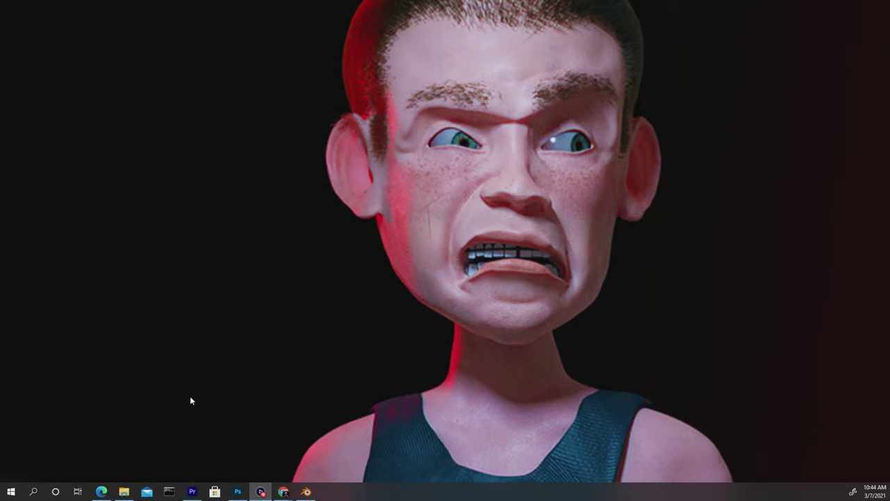
click(35, 492)
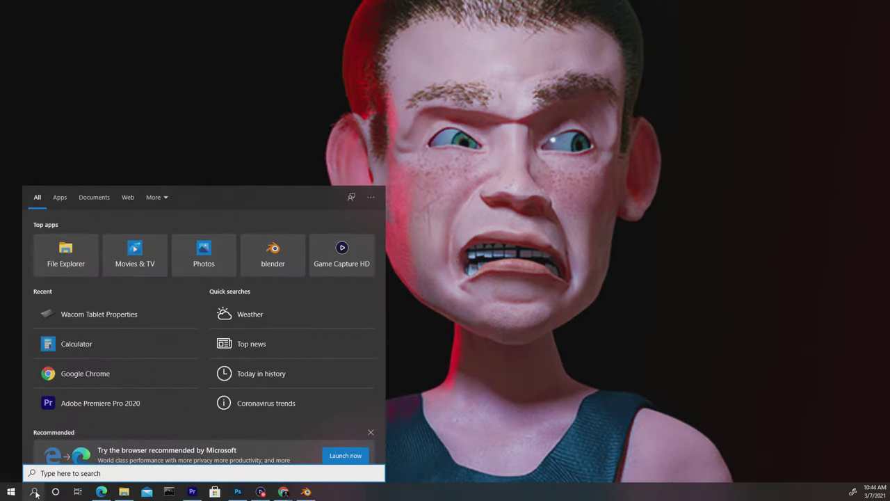
text(wa)
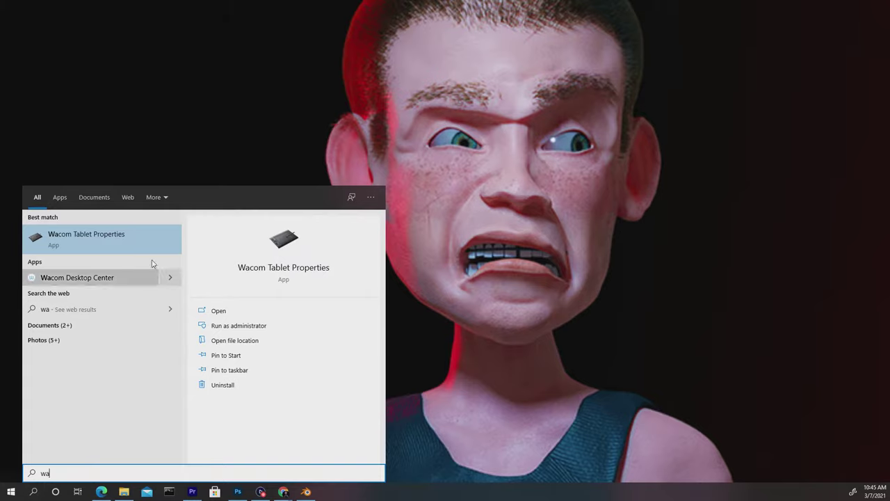
click(96, 241)
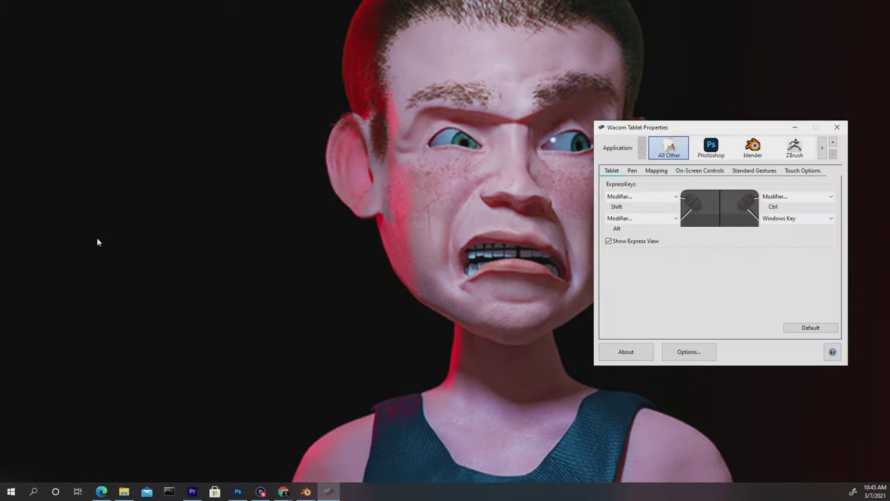
click(632, 171)
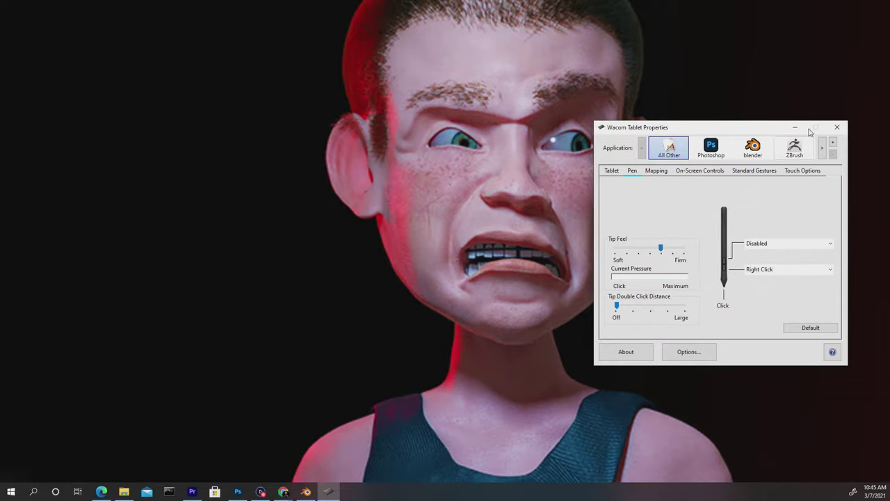
click(838, 128)
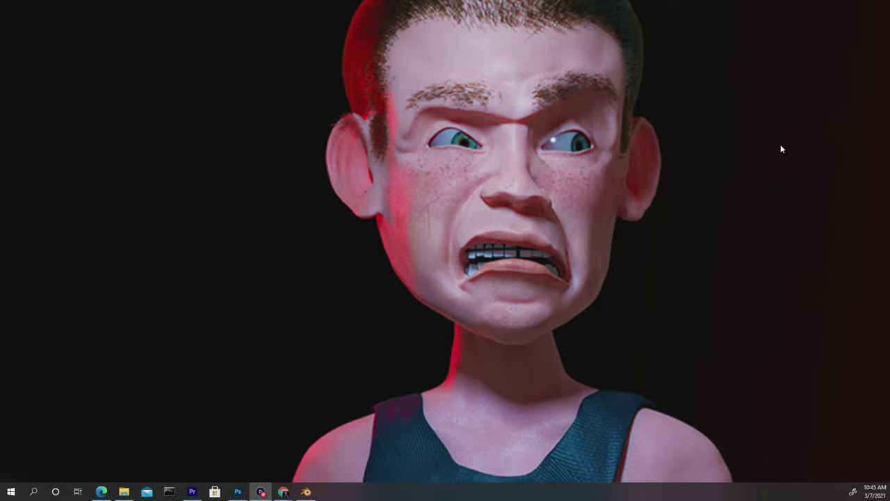
Search Google in Edge for 'tablet drive'.
click(101, 491)
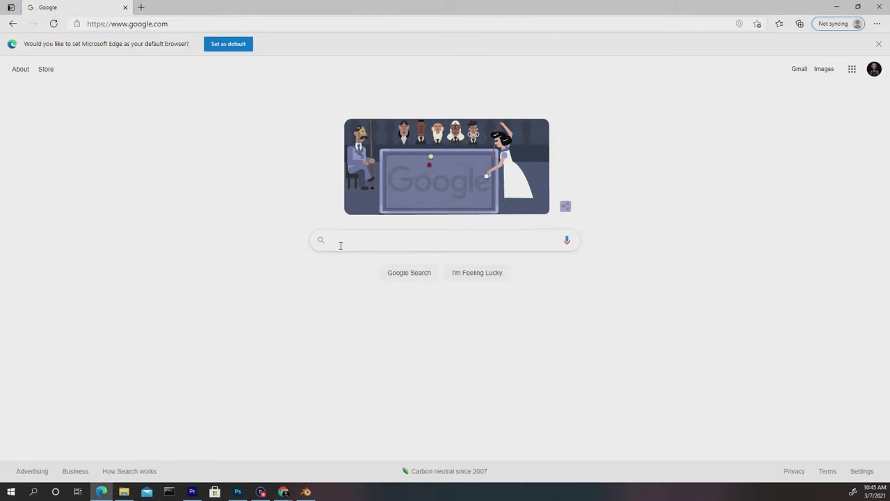
click(360, 238)
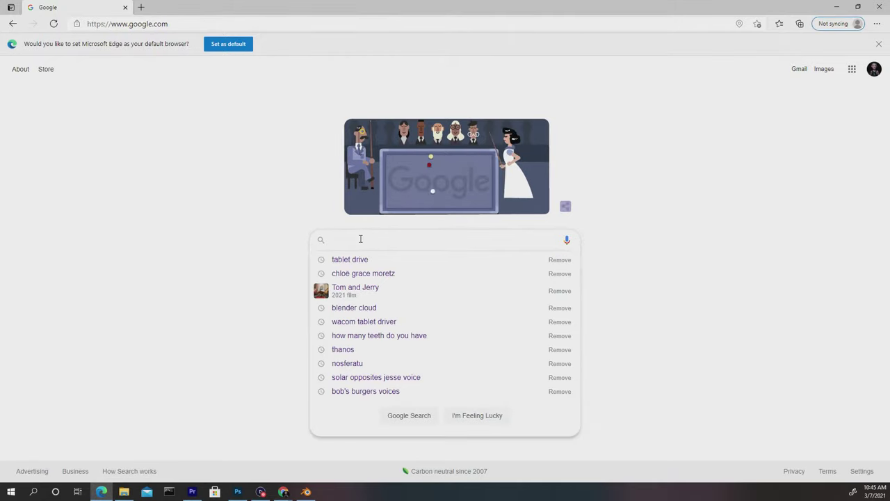
text(tablet)
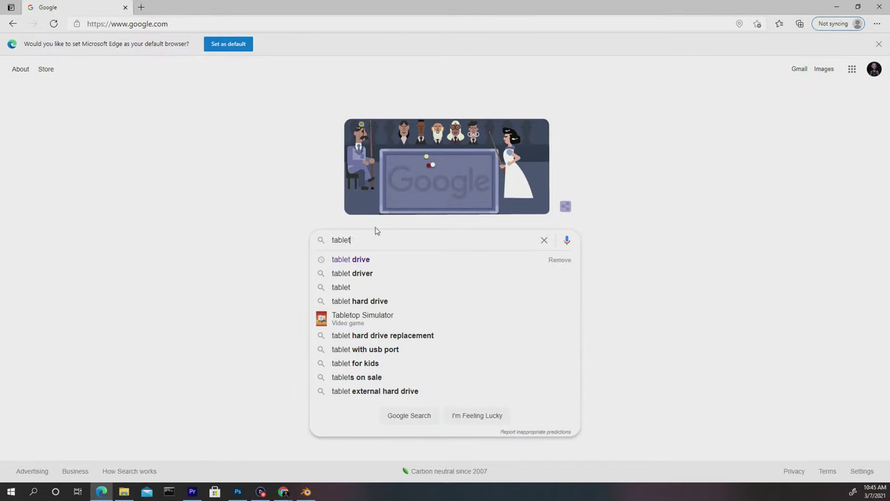
click(363, 259)
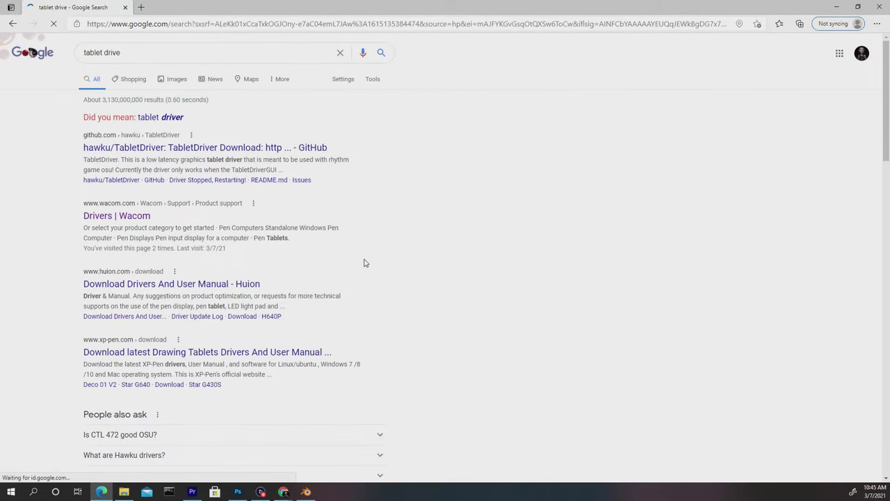
Download the Windows driver 6.3.42-2 from the Drivers | Wacom page, then close Edge.
click(131, 222)
scroll(636, 264, down, 5)
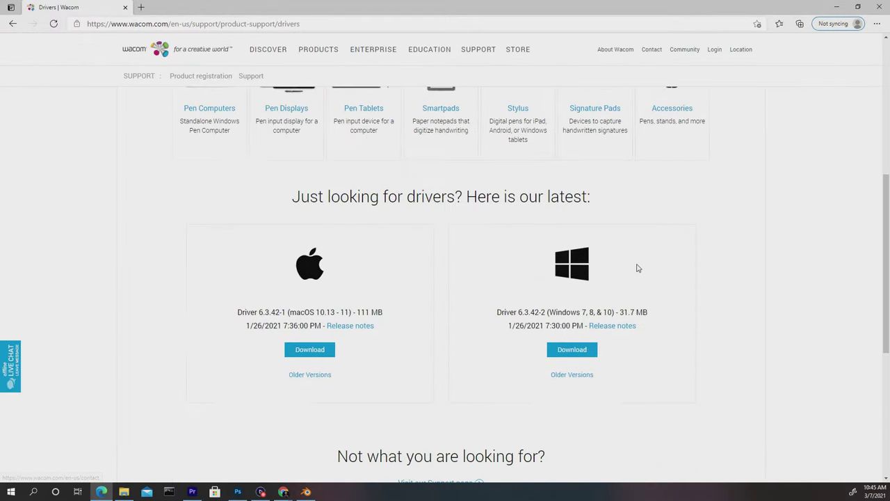
click(576, 355)
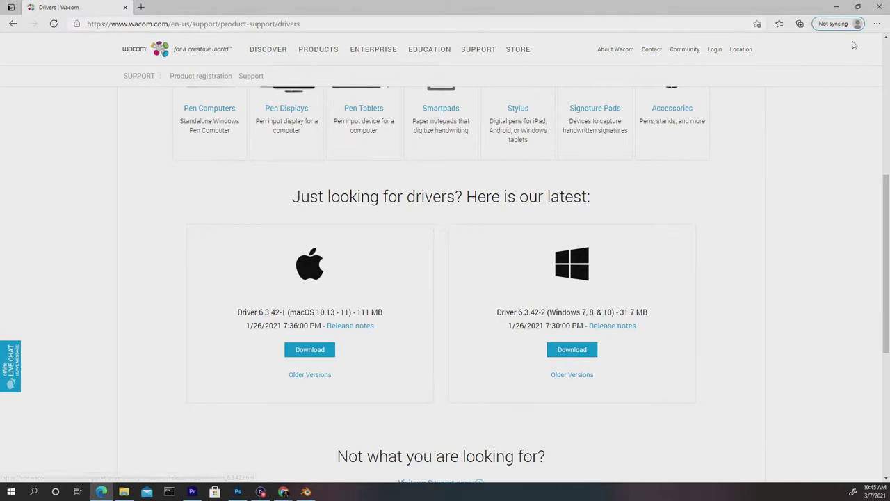
click(879, 8)
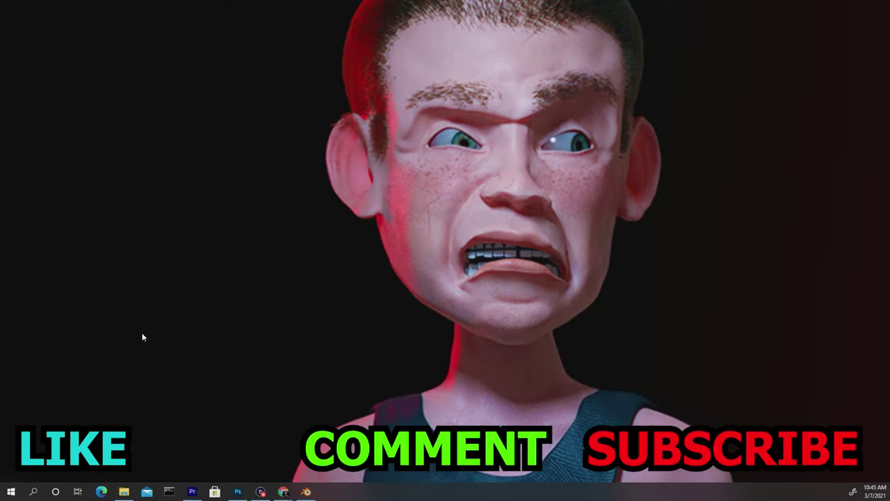
Launch Wacom Tablet Properties from Windows search and centre its window.
click(33, 492)
text(wa)
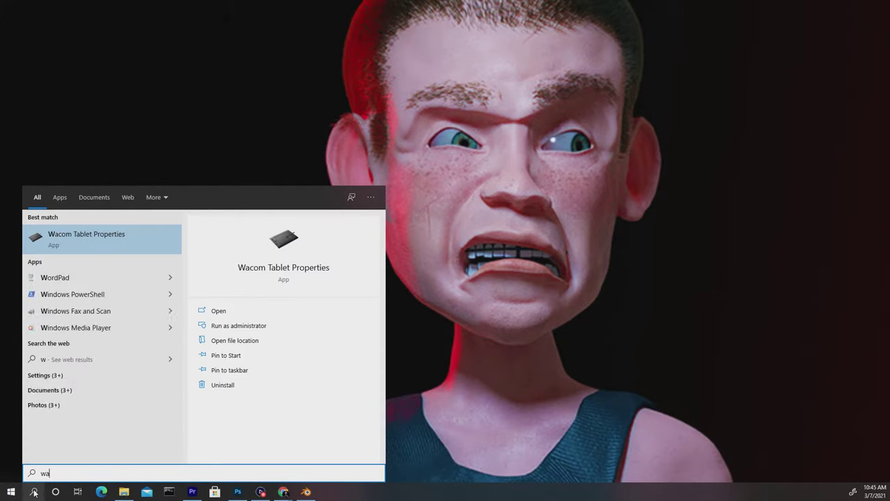
click(107, 240)
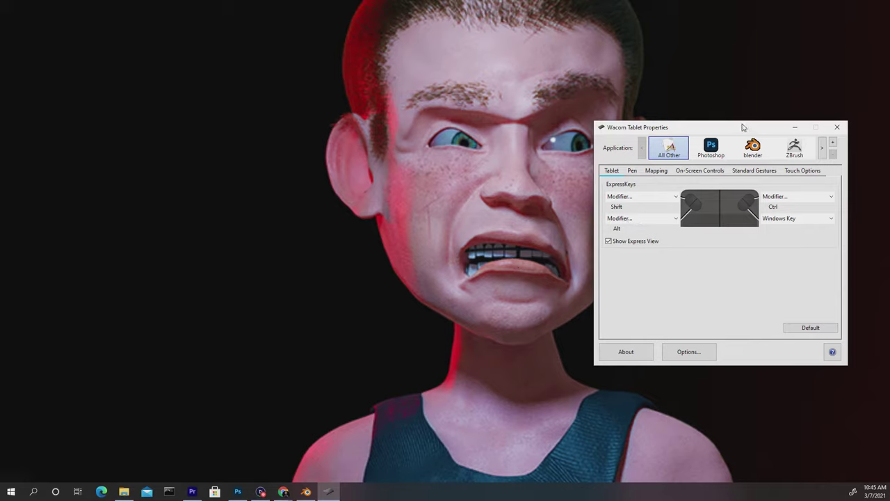
drag(742, 128, 454, 133)
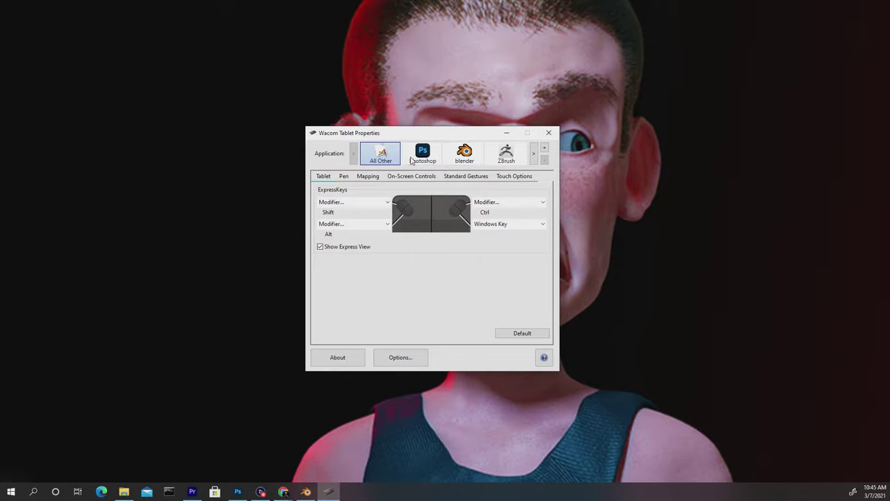
Start adding a custom application, then cancel and stay on the ExpressKeys for All Other.
click(545, 149)
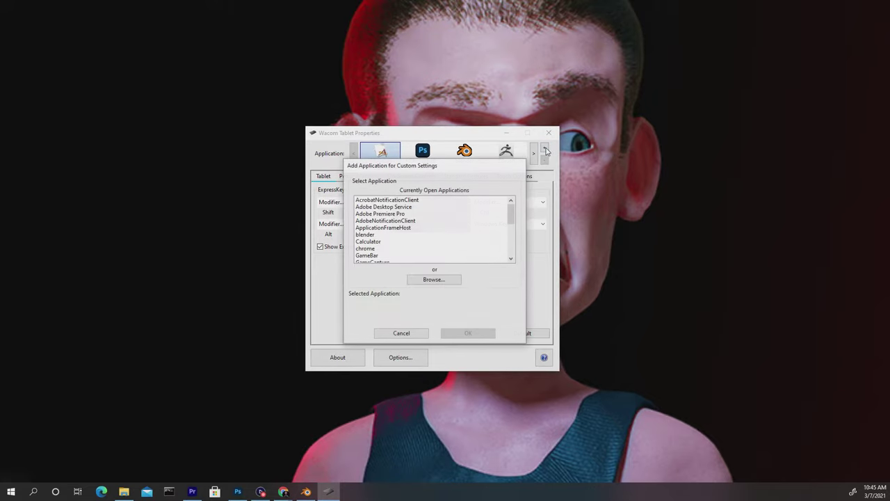
scroll(396, 217, down, 2)
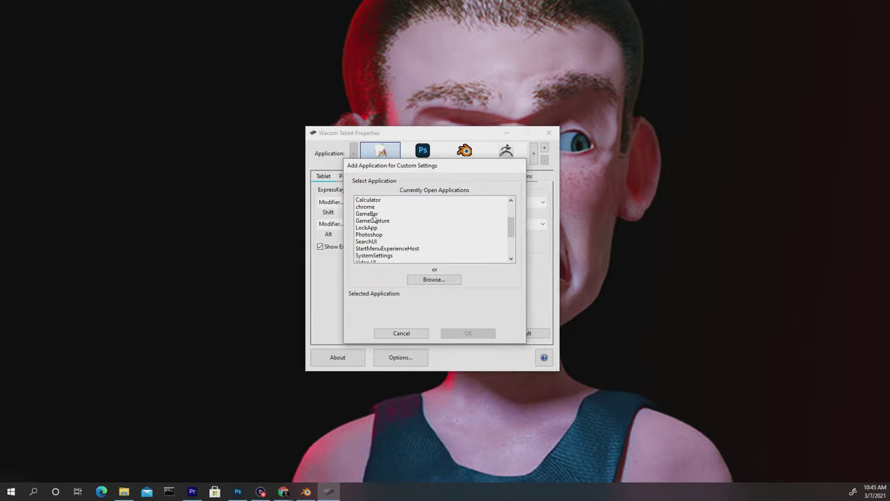
click(409, 335)
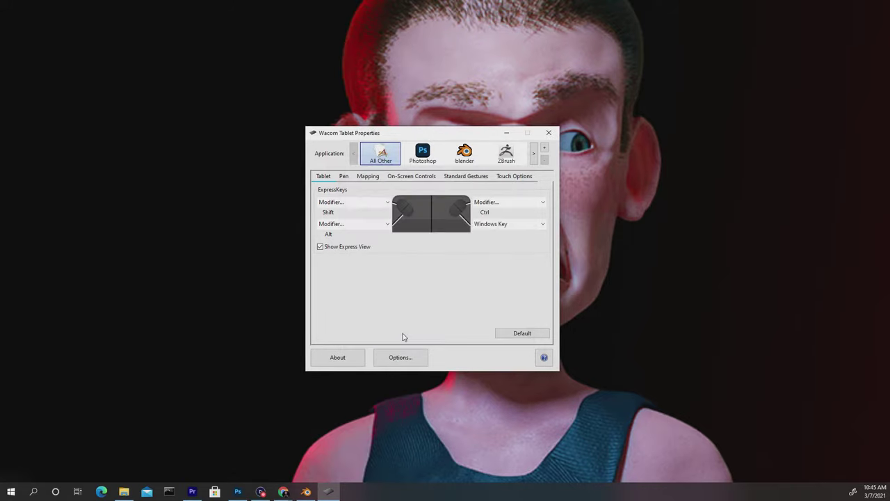
On the Pen settings, confirm the pen tip action stays as Click.
click(344, 177)
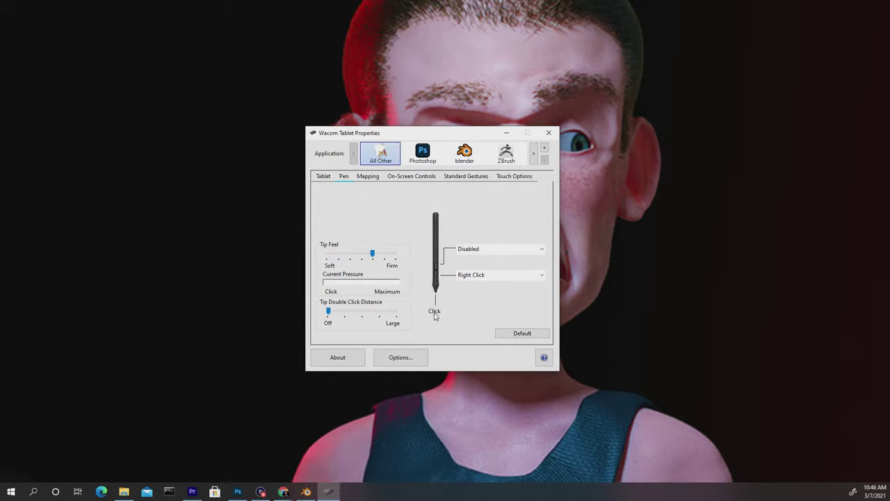
click(478, 315)
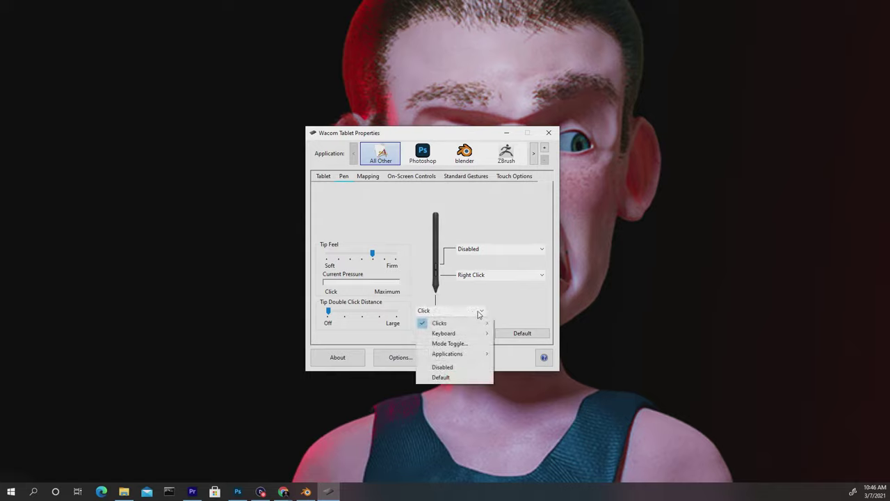
mouse_move(455, 327)
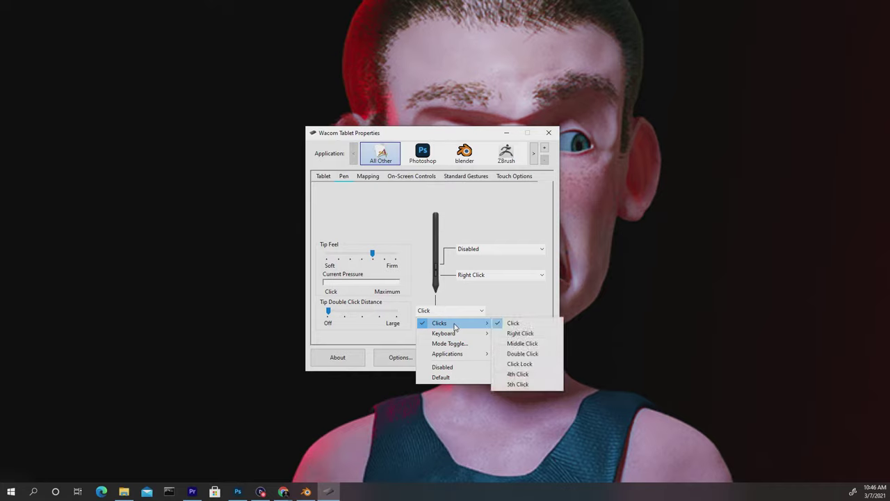
click(516, 304)
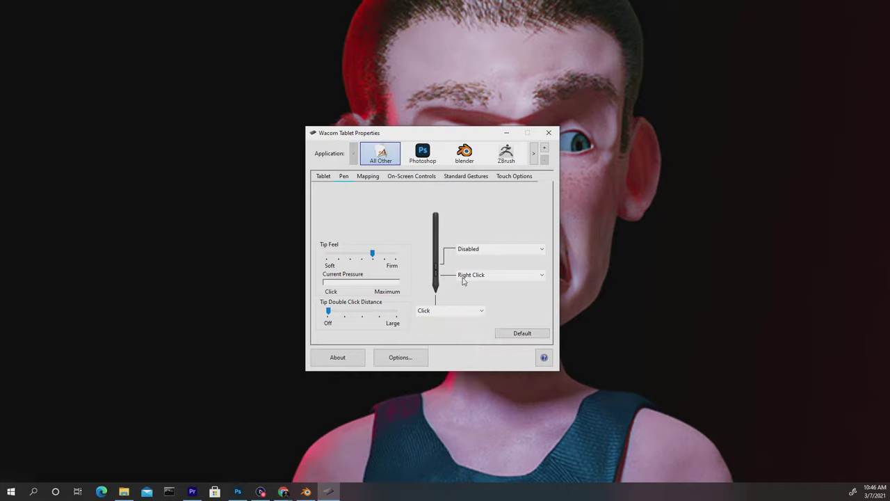
Confirm the pen's side button stays as Right Click, then close Wacom Tablet Properties.
click(506, 279)
mouse_move(503, 288)
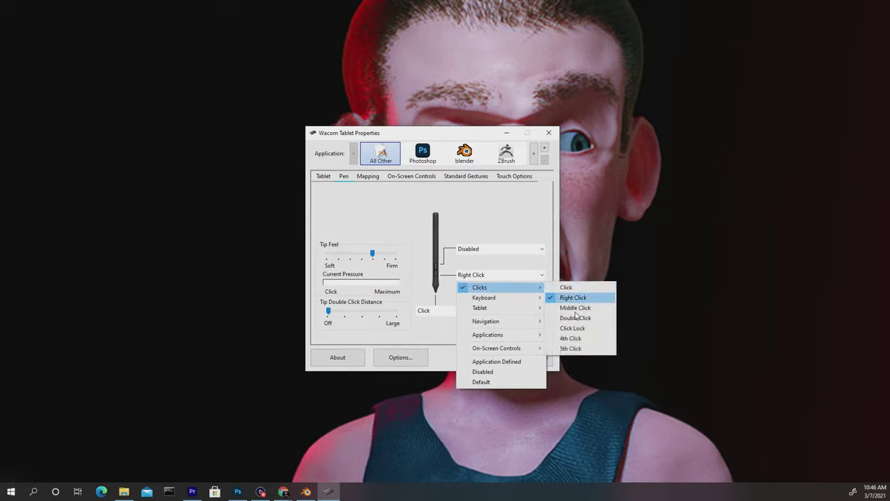
click(502, 223)
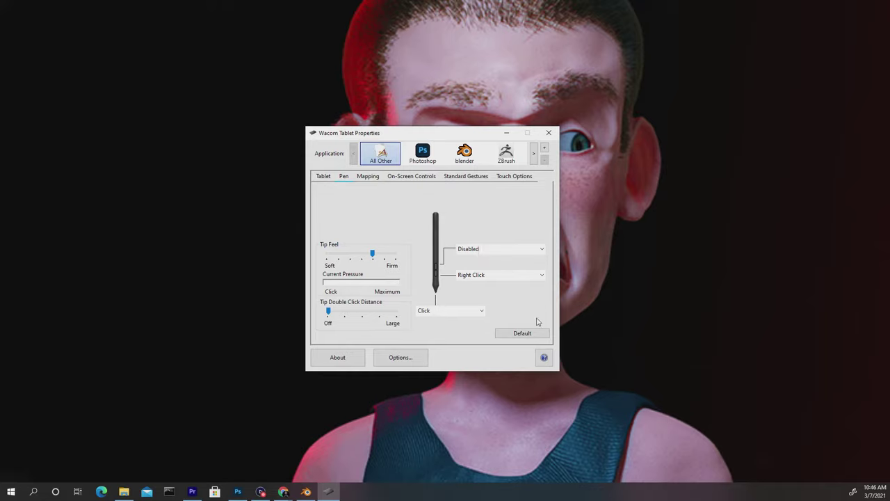
click(549, 132)
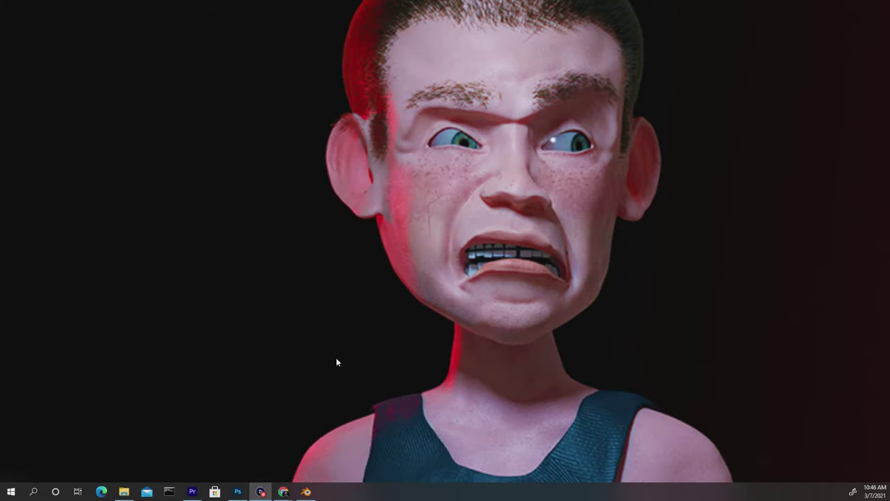
Enable Emulate 3 Button Mouse in Blender's Input preferences and save the preferences.
click(306, 491)
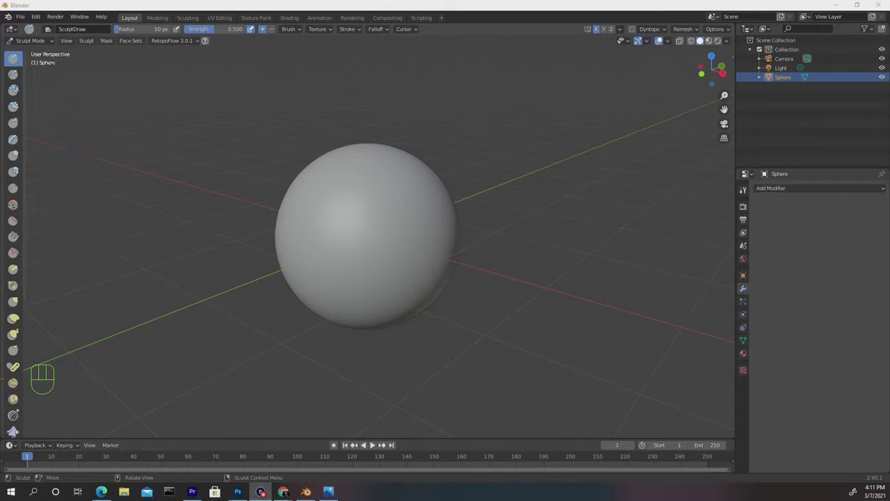
click(36, 17)
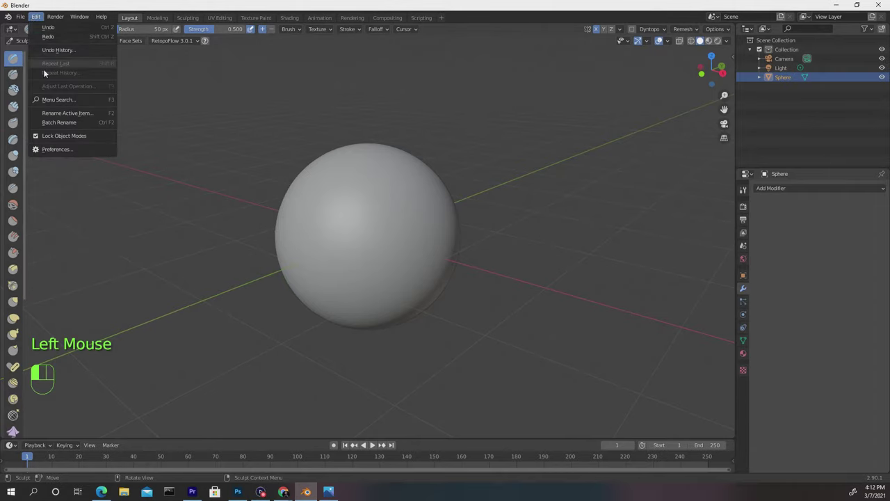
click(60, 148)
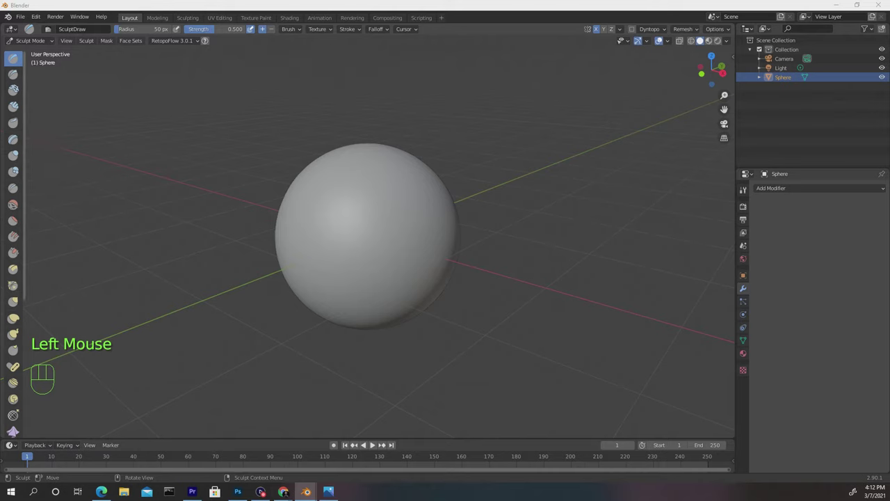
drag(57, 37, 116, 49)
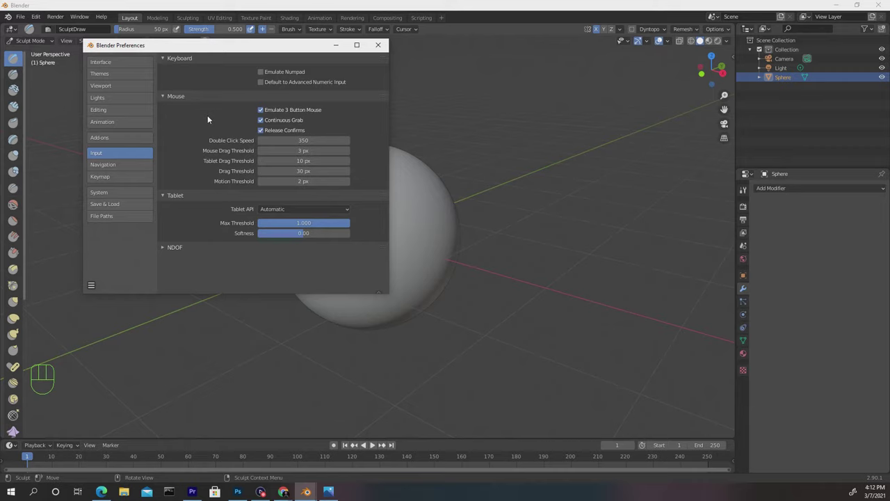
click(91, 287)
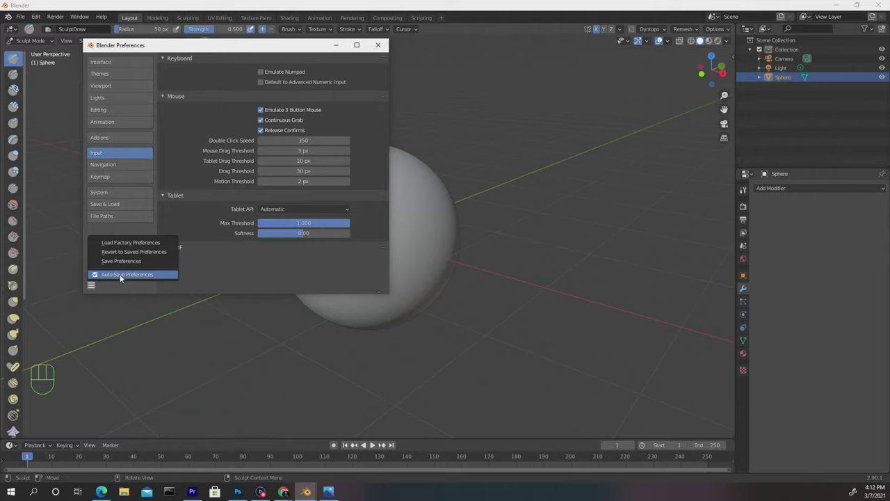
click(116, 262)
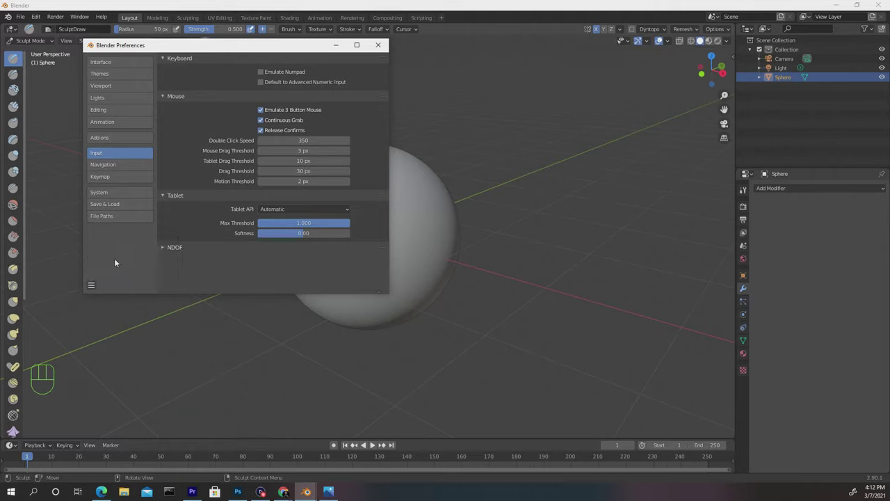
Close Preferences, then Alt+pen drag to orbit around the sphere and zoom in on it.
click(378, 45)
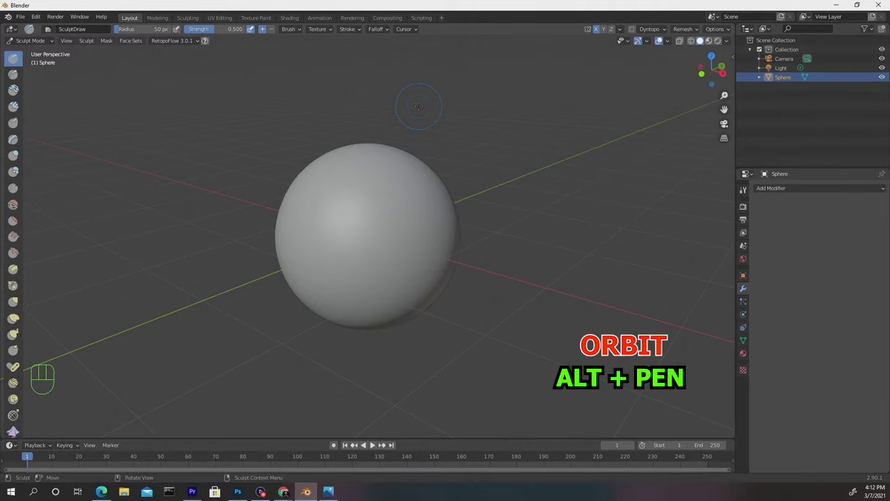
key(alt)
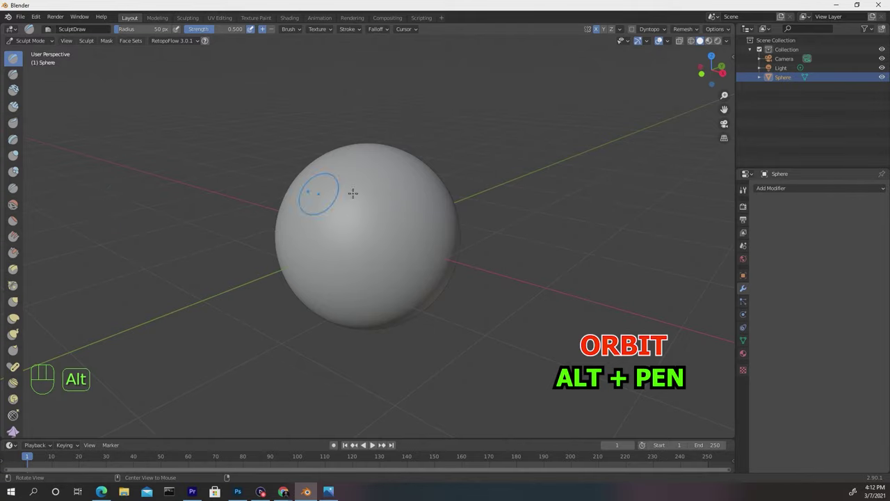
mouse_move(487, 206)
alt+middle_down()
mouse_move(437, 246)
mouse_move(357, 208)
mouse_move(389, 239)
mouse_move(404, 189)
mouse_move(349, 233)
mouse_move(284, 199)
mouse_move(417, 199)
mouse_move(384, 215)
mouse_move(338, 206)
mouse_move(397, 206)
mouse_move(325, 201)
mouse_move(327, 210)
mouse_move(482, 214)
alt+middle_up()
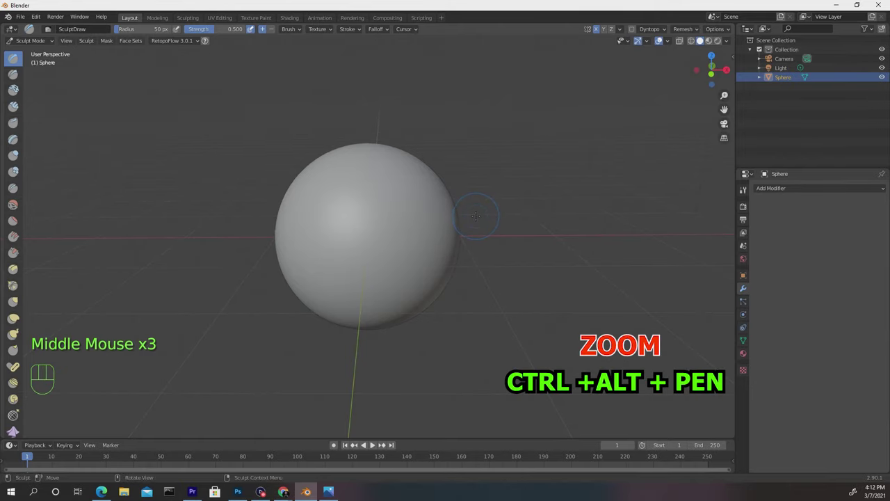
ctrl+alt+middle_drag(474, 217, 455, 213)
Pan the sphere sideways with the pen, then orbit and zoom to view it from a new angle.
key(alt)
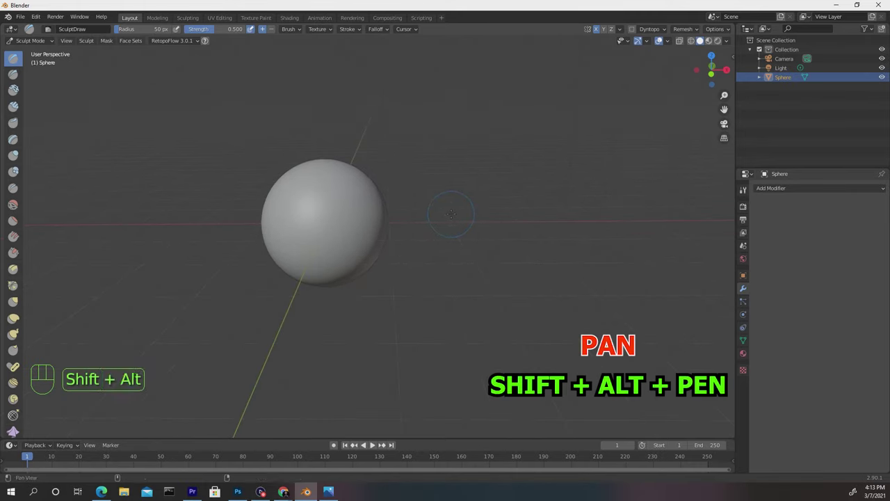
alt+shift+middle_drag(528, 217, 575, 217)
alt+middle_drag(481, 203, 324, 178)
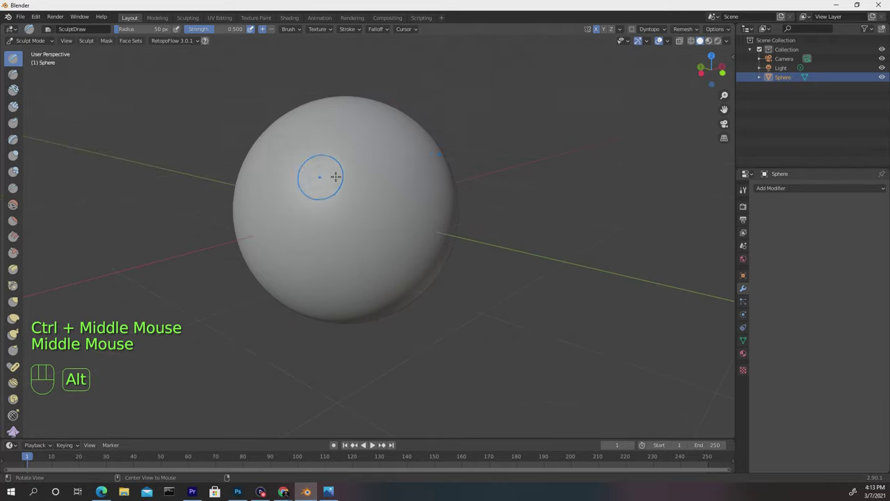
mouse_move(527, 179)
alt+middle_down()
mouse_move(479, 189)
mouse_move(477, 159)
mouse_move(473, 213)
mouse_move(508, 204)
mouse_move(338, 164)
mouse_move(538, 243)
mouse_move(400, 208)
mouse_move(354, 207)
mouse_move(397, 199)
alt+middle_up()
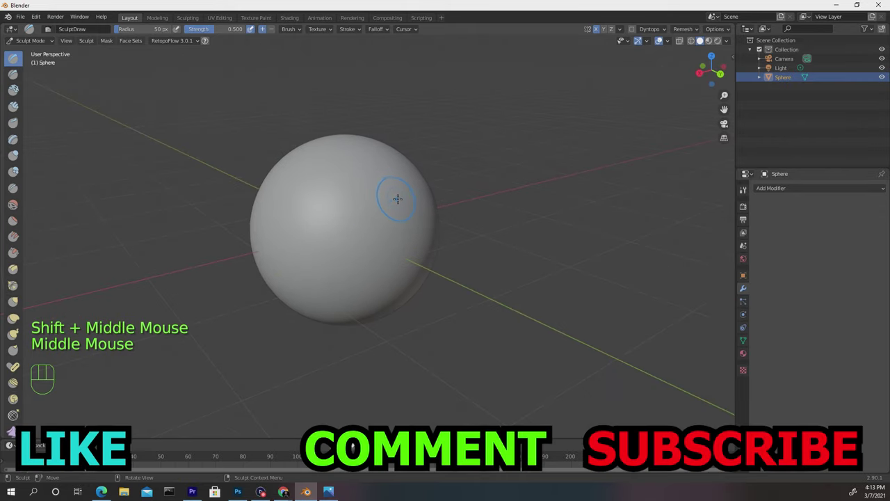